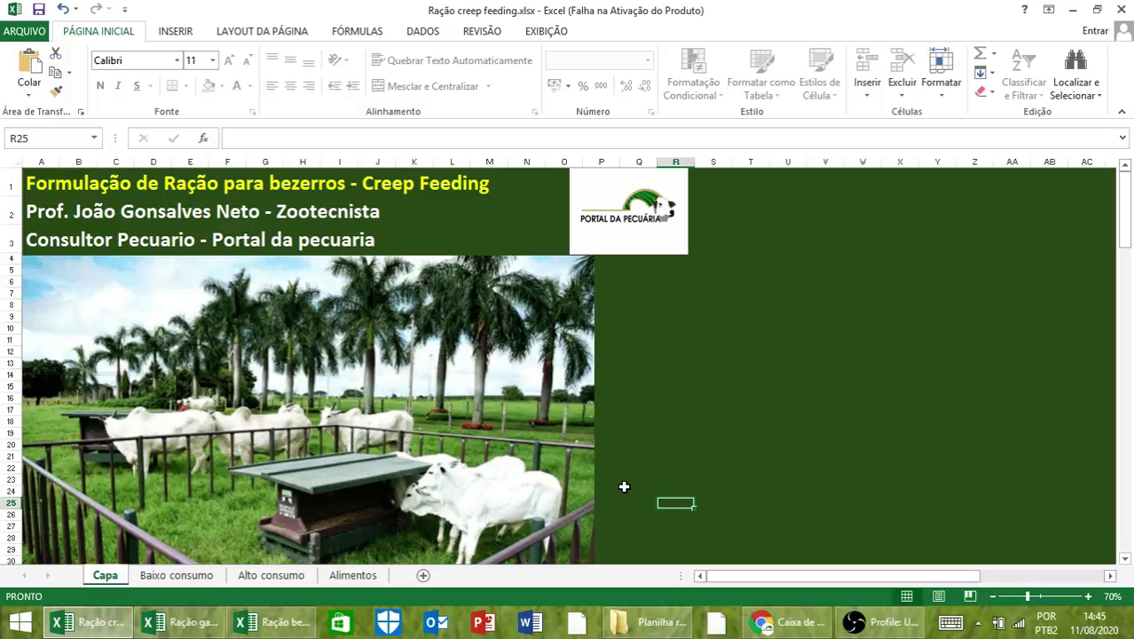
- Open the Baixo consumo sheet and review its feed table, ration formulation and the low- and high-consumption creep options
left_click(162, 576)
scroll(286, 435, "up", 6)
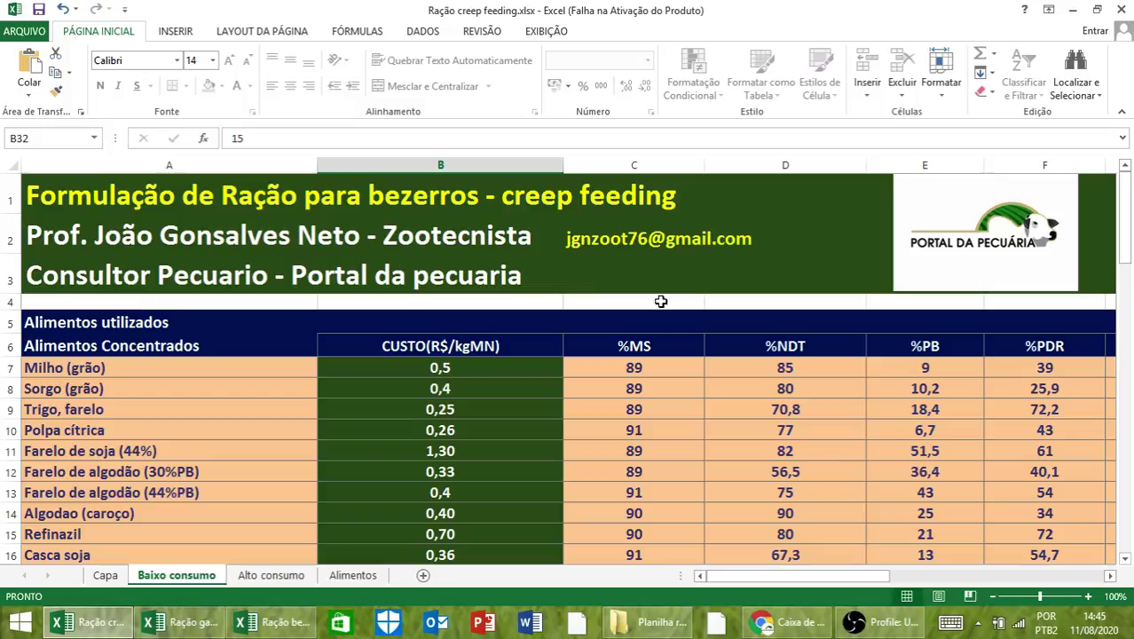
scroll(458, 322, "down", 5)
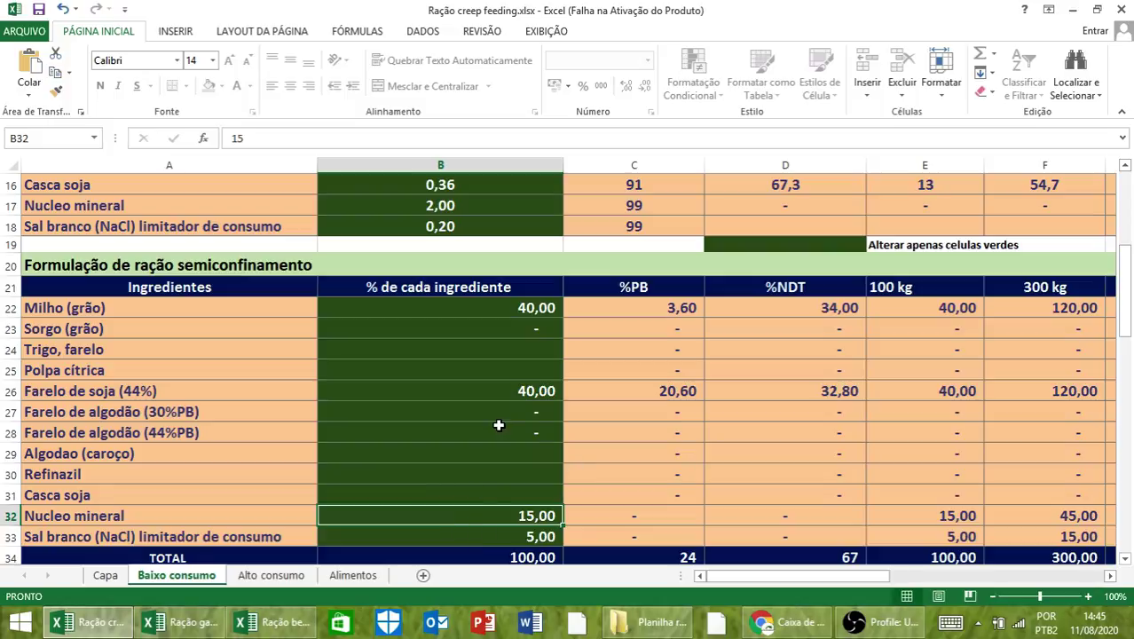
scroll(497, 424, "down", 1)
scroll(498, 417, "down", 4)
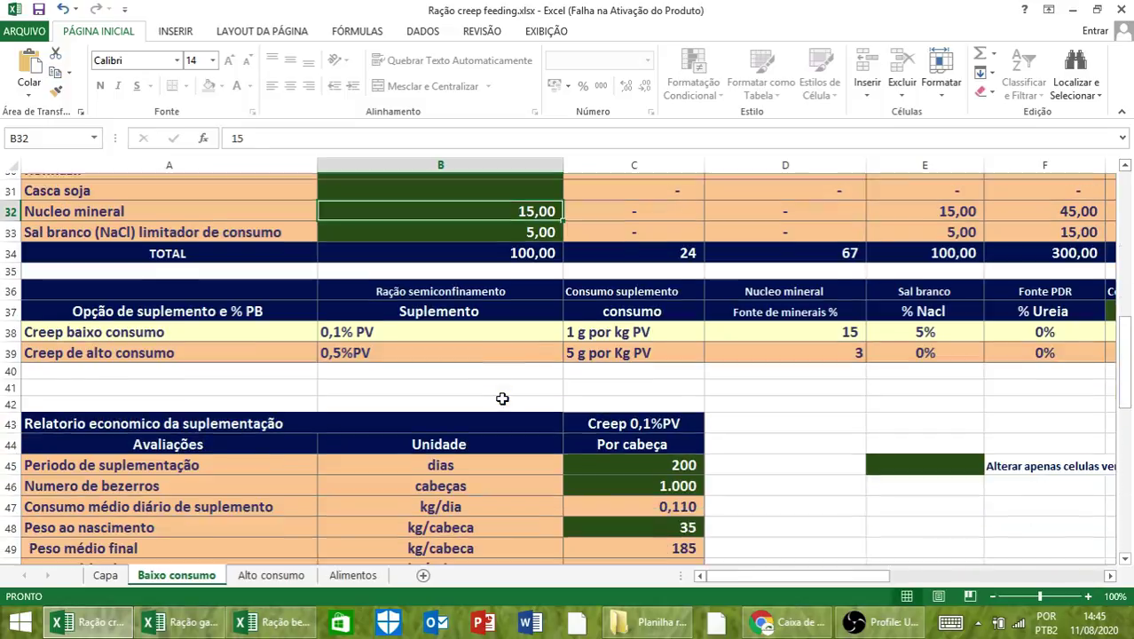
scroll(157, 398, "up", 1)
left_click(157, 387)
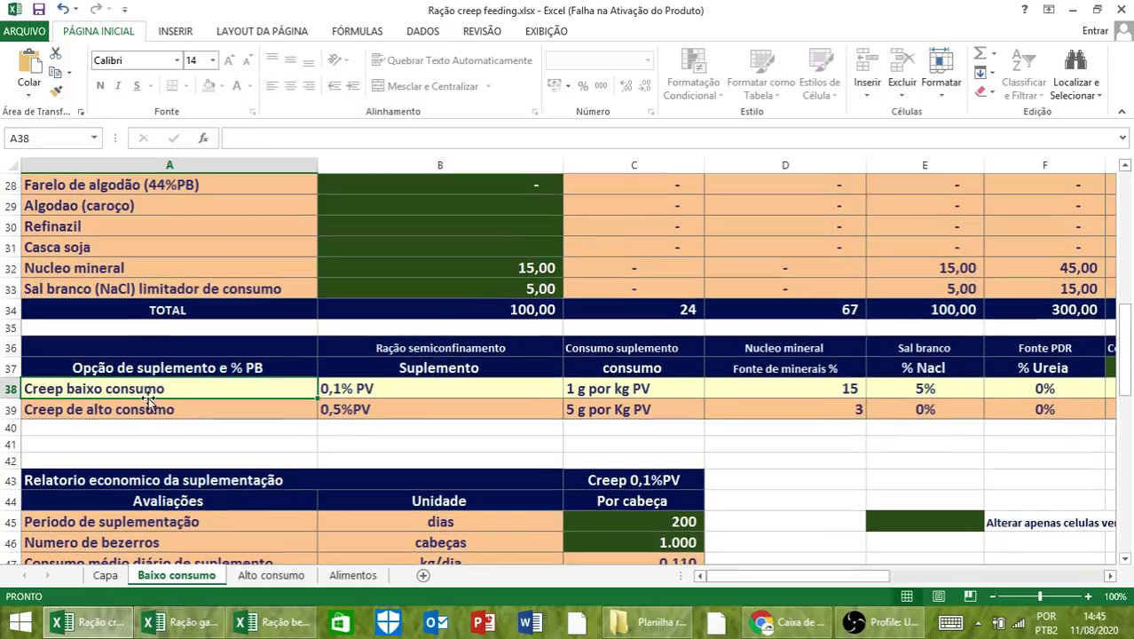
left_click(151, 409)
- Examine the economic report of the supplementation on the Baixo consumo sheet and recheck the ration formulation above it
scroll(431, 463, "down", 6)
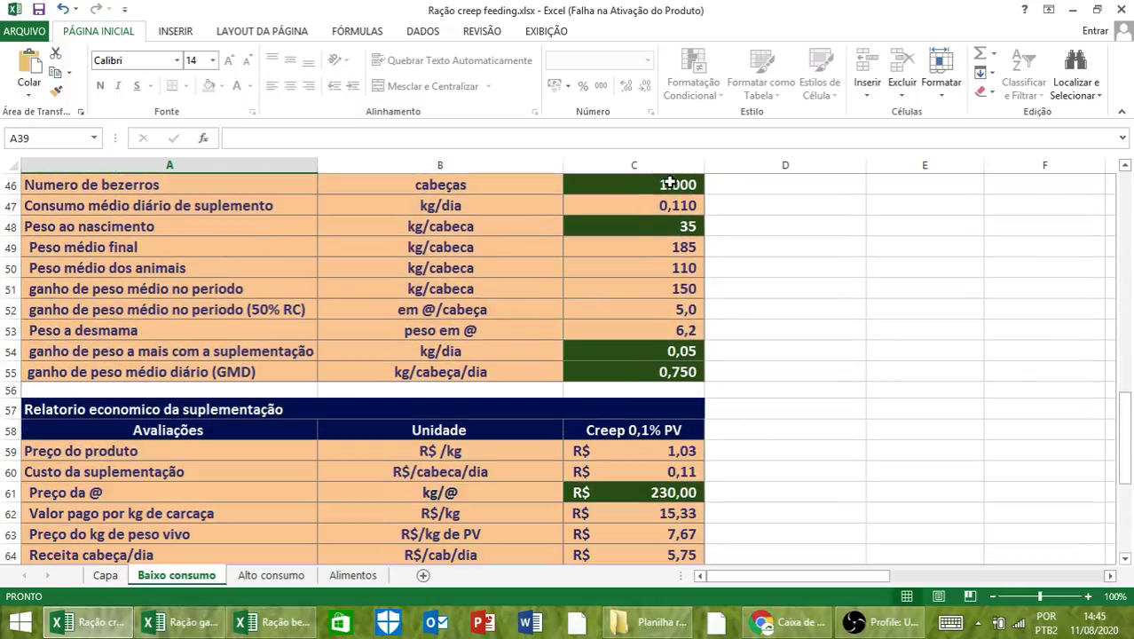
scroll(716, 253, "up", 3)
scroll(722, 272, "down", 3)
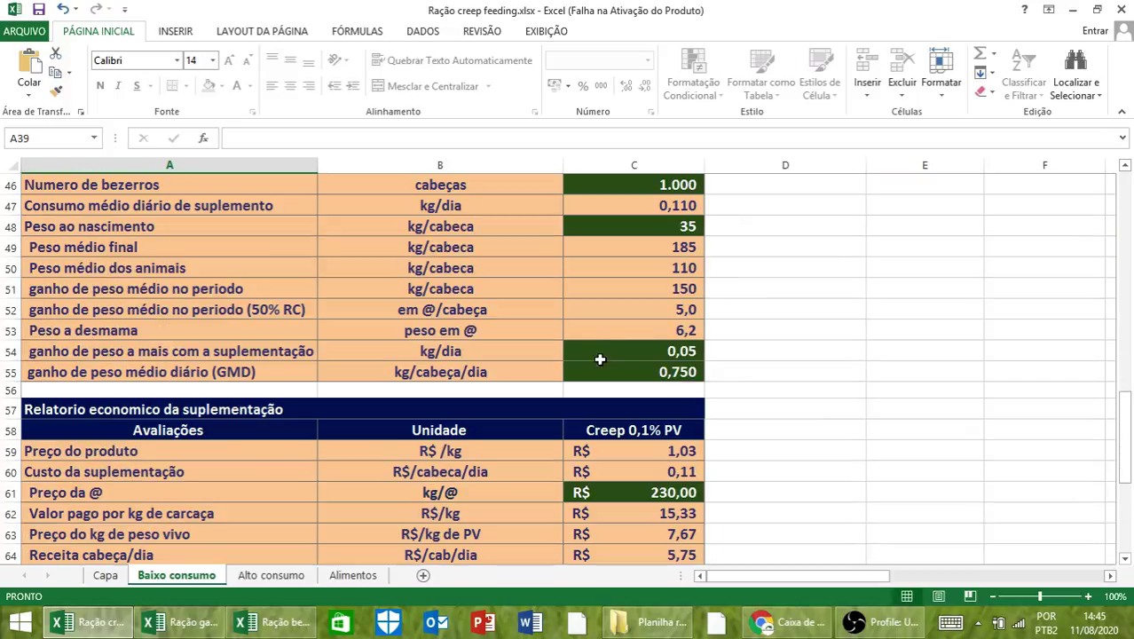
scroll(694, 417, "up", 4)
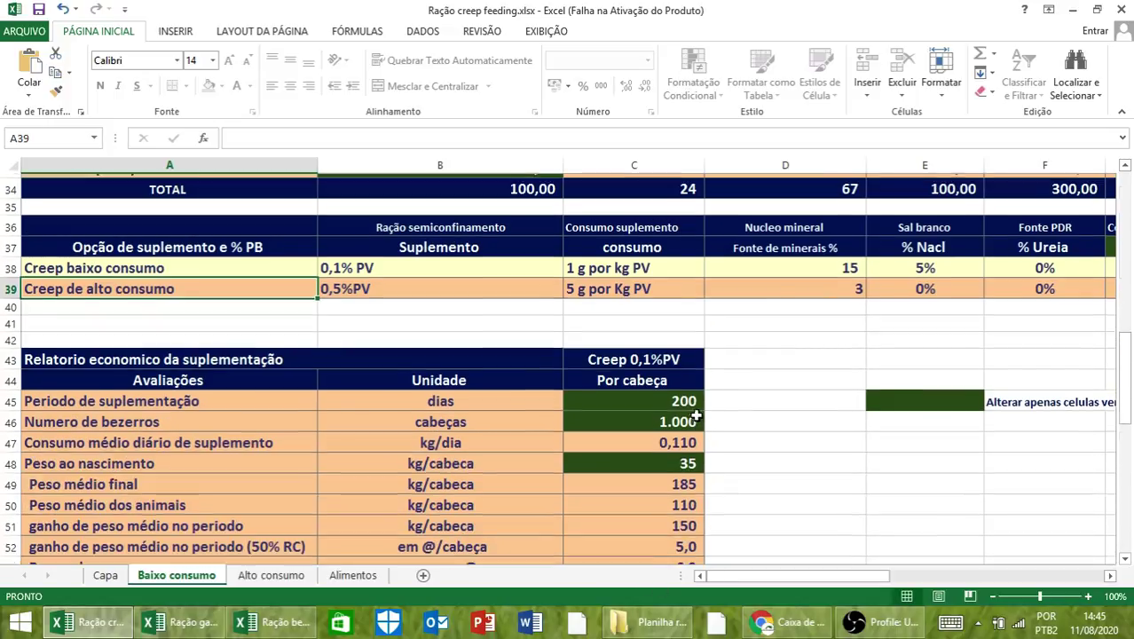
scroll(694, 416, "up", 2)
scroll(657, 410, "up", 3)
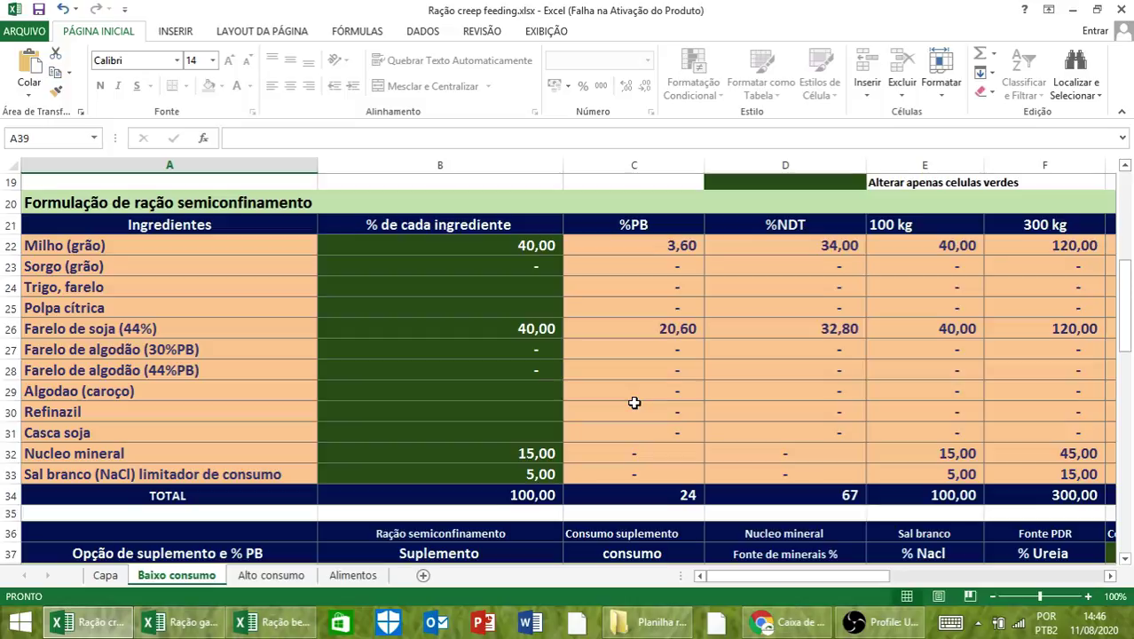
scroll(399, 369, "down", 3)
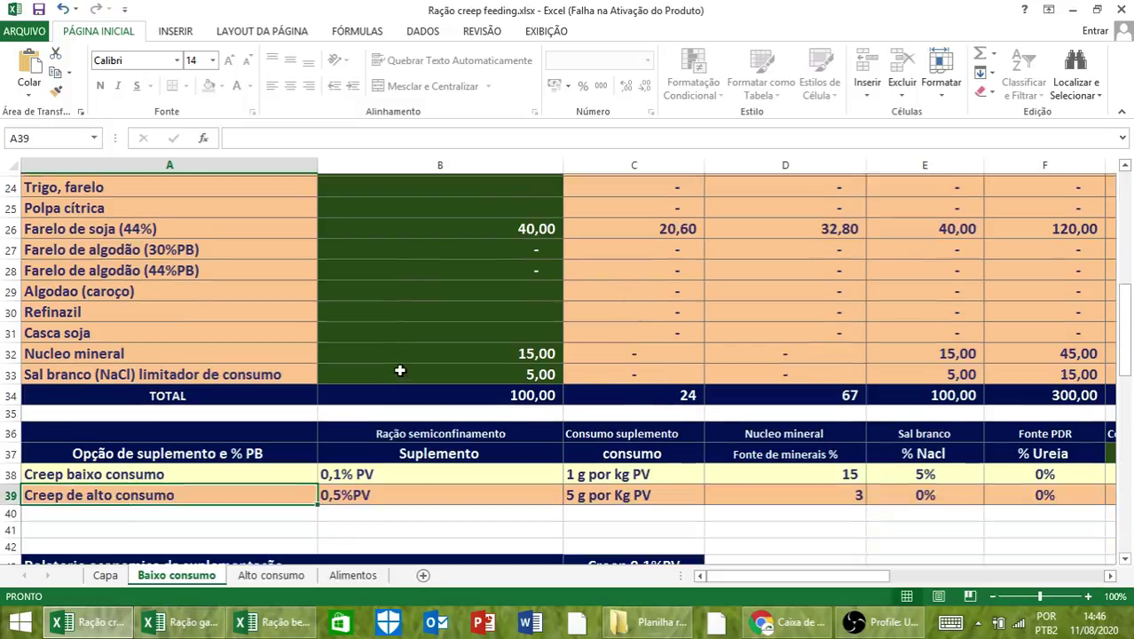
- Review the Creep baixo consumo row from its supplement rate and consumption per kg PV through minerals, salt and urea
left_click(253, 391)
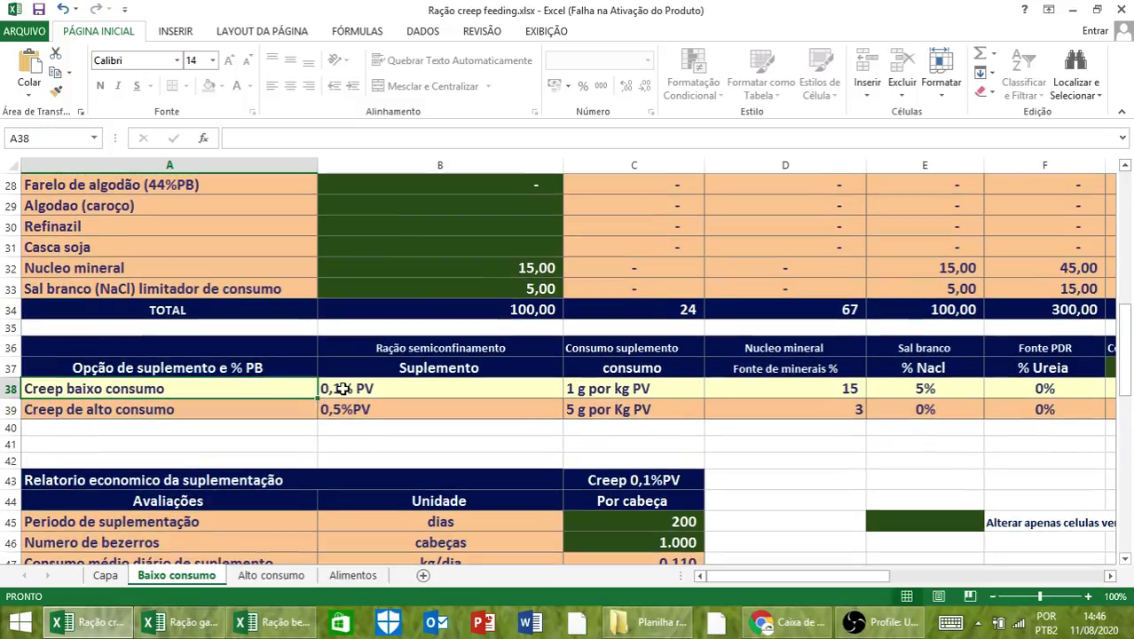
left_click(446, 396)
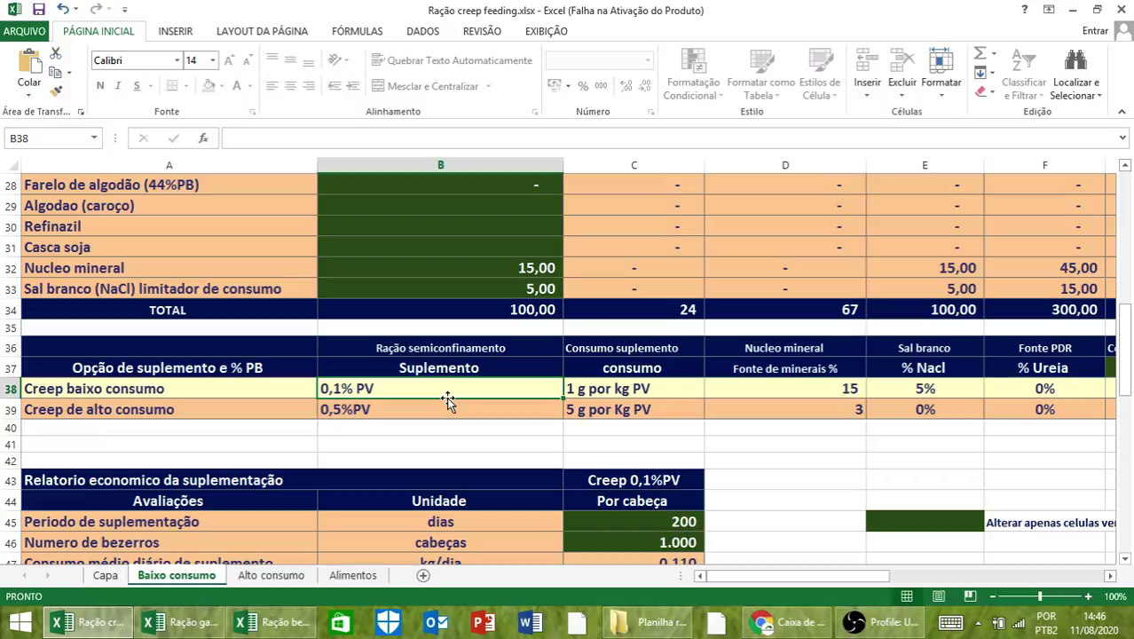
key("Right")
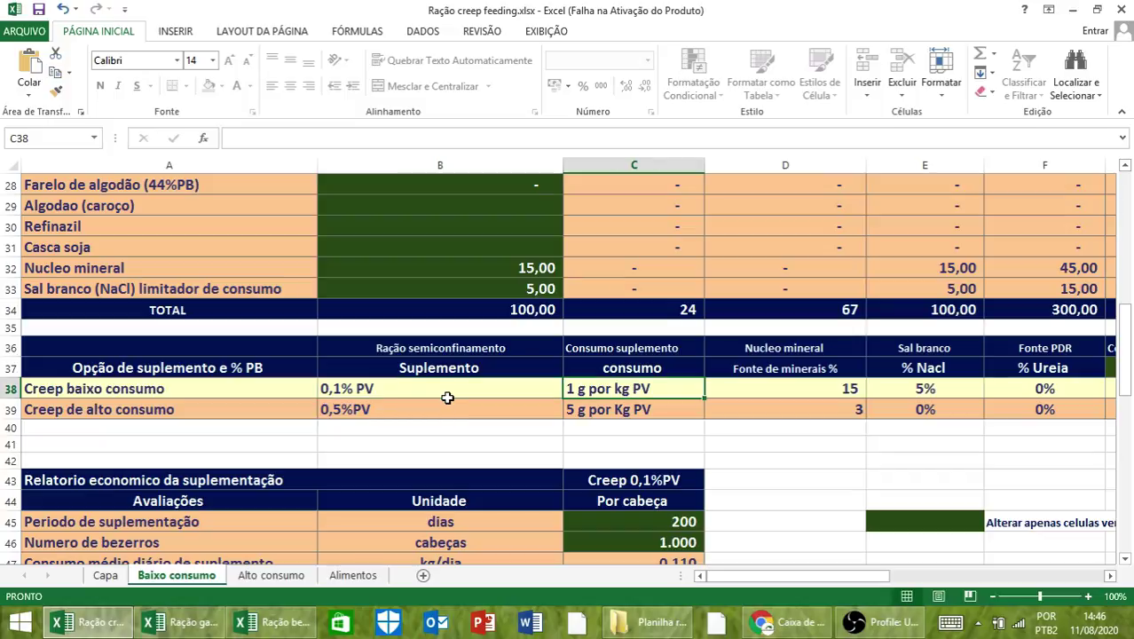
key("Right")
key("Right")
key("Right")
key("Right")
- Inspect the two green weight cells in G37 and H37 and the daily low-consumption intake calculated below them
key("Up")
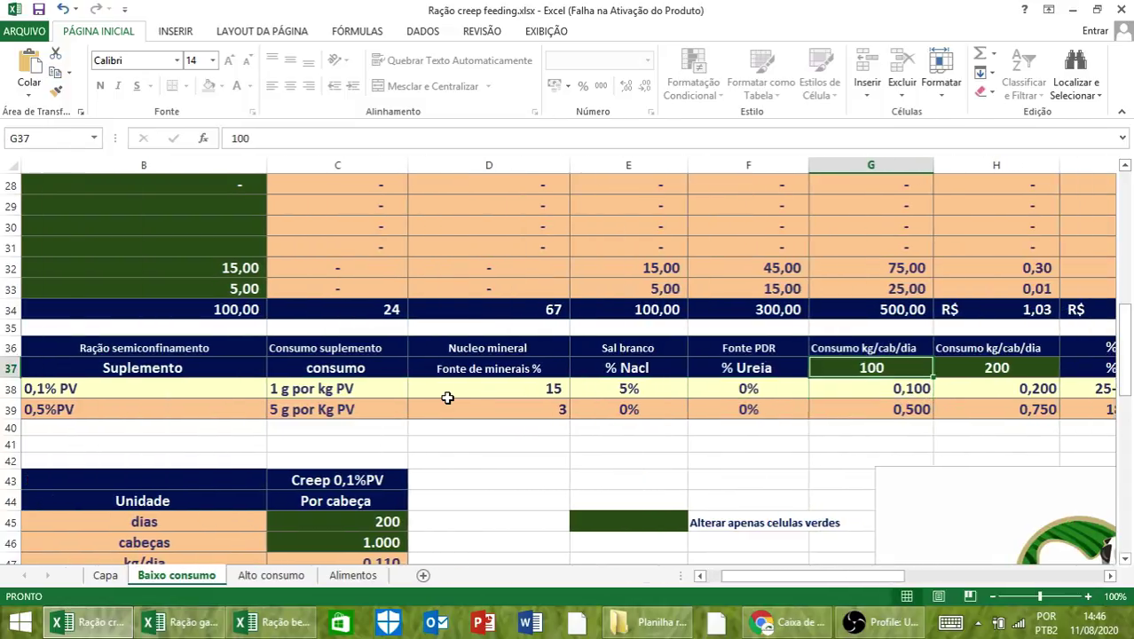
key("F2")
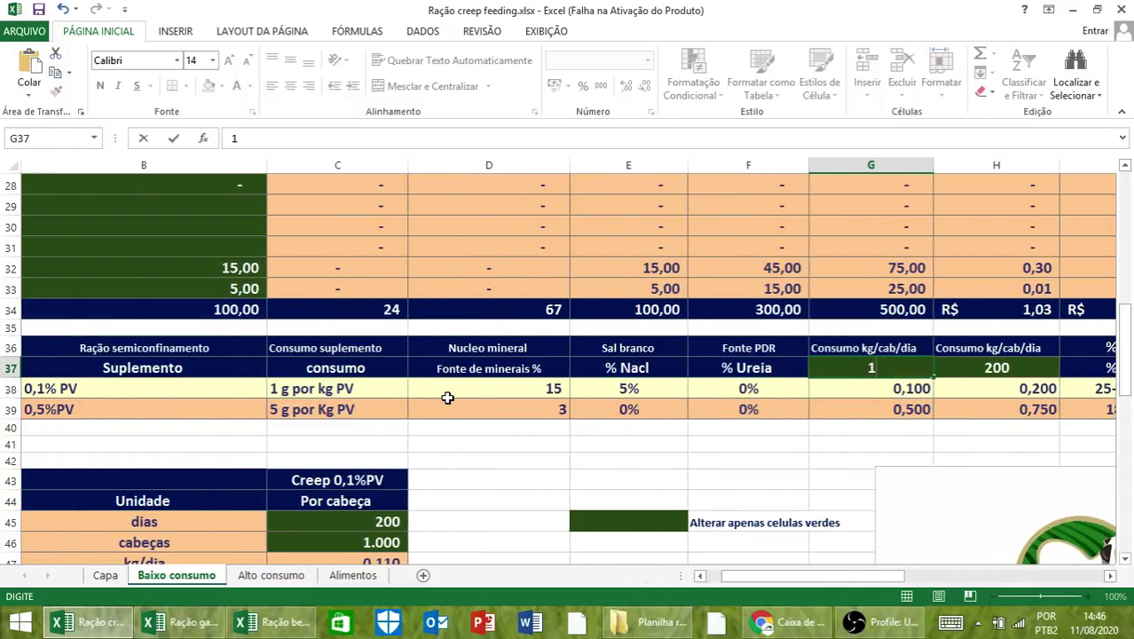
key("Escape")
key("Down")
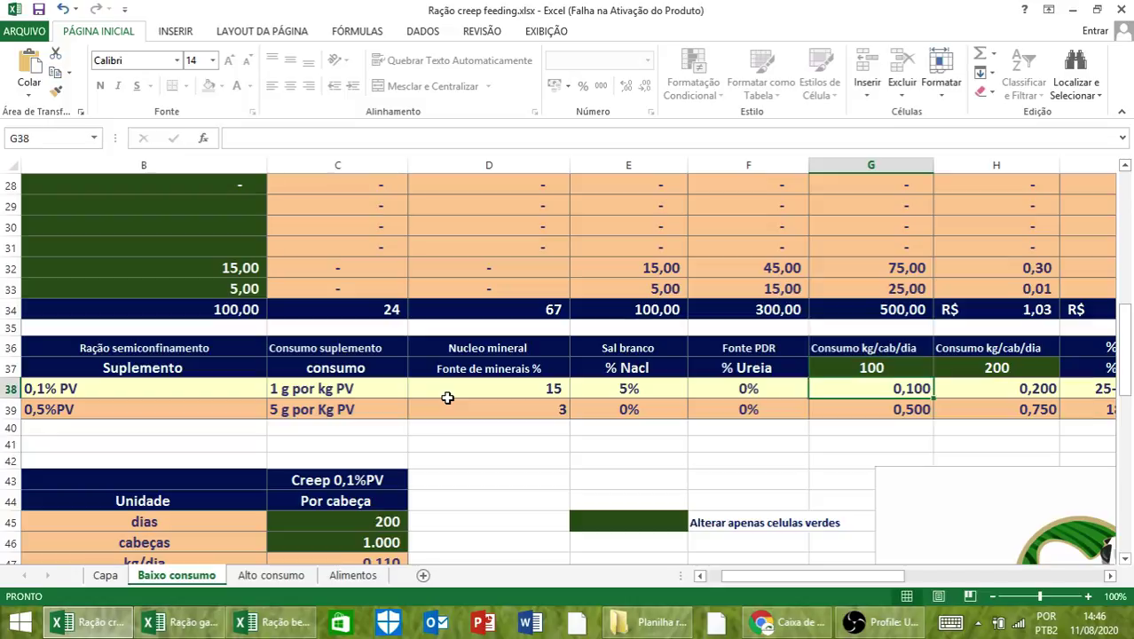
key("Right")
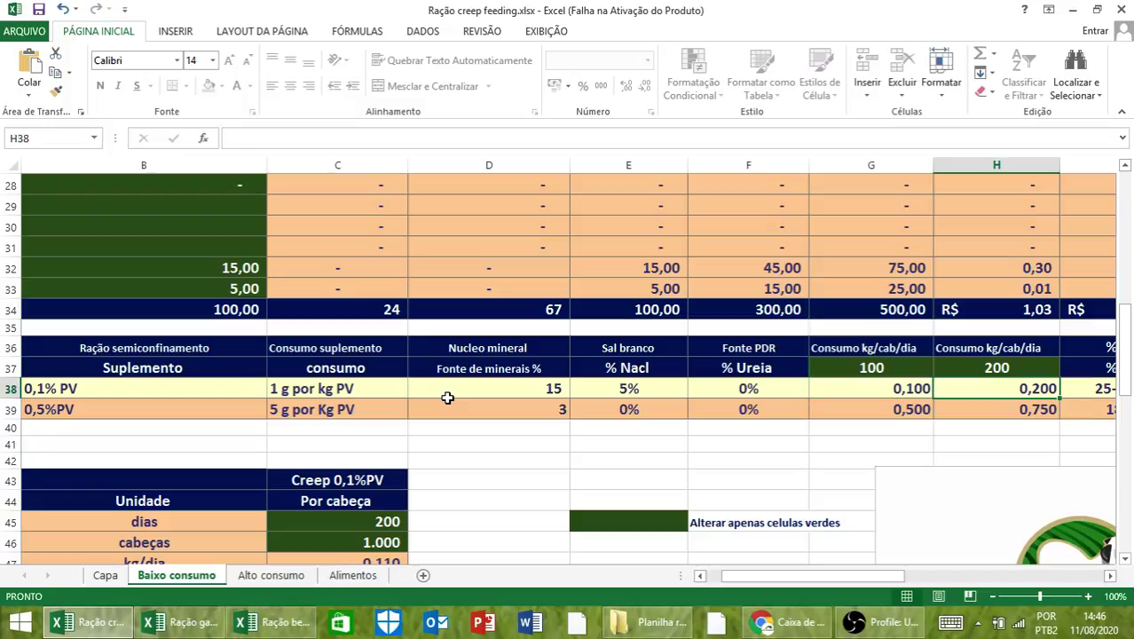
key("Up")
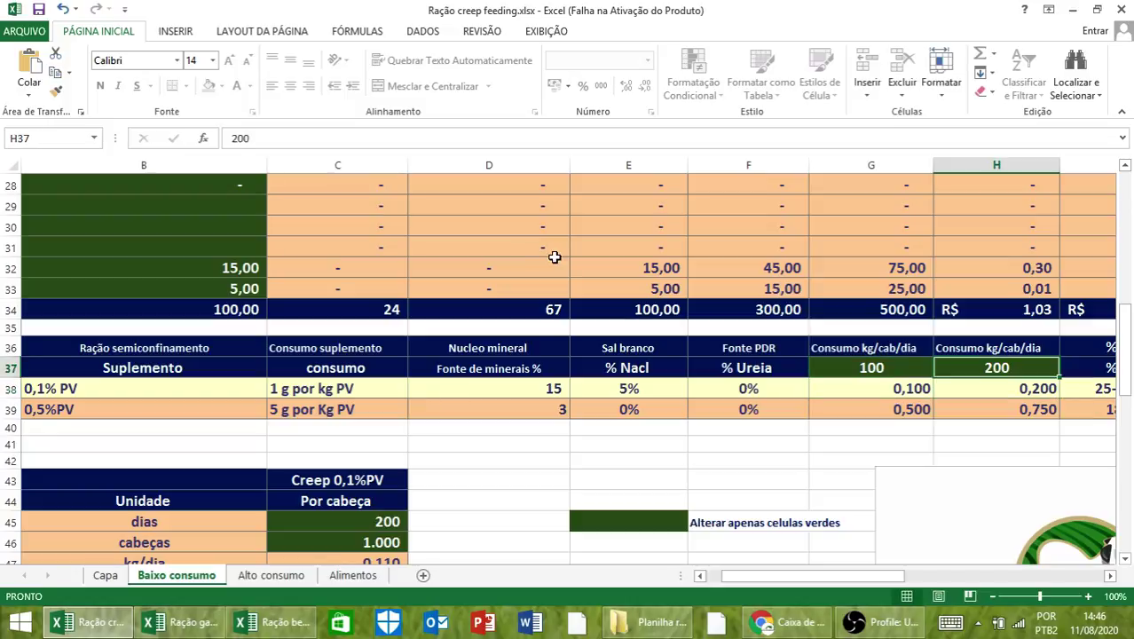
- Check the %PB, %NDT and expected extra weight gain columns for both creep options
left_click(1109, 575)
left_click(1110, 574)
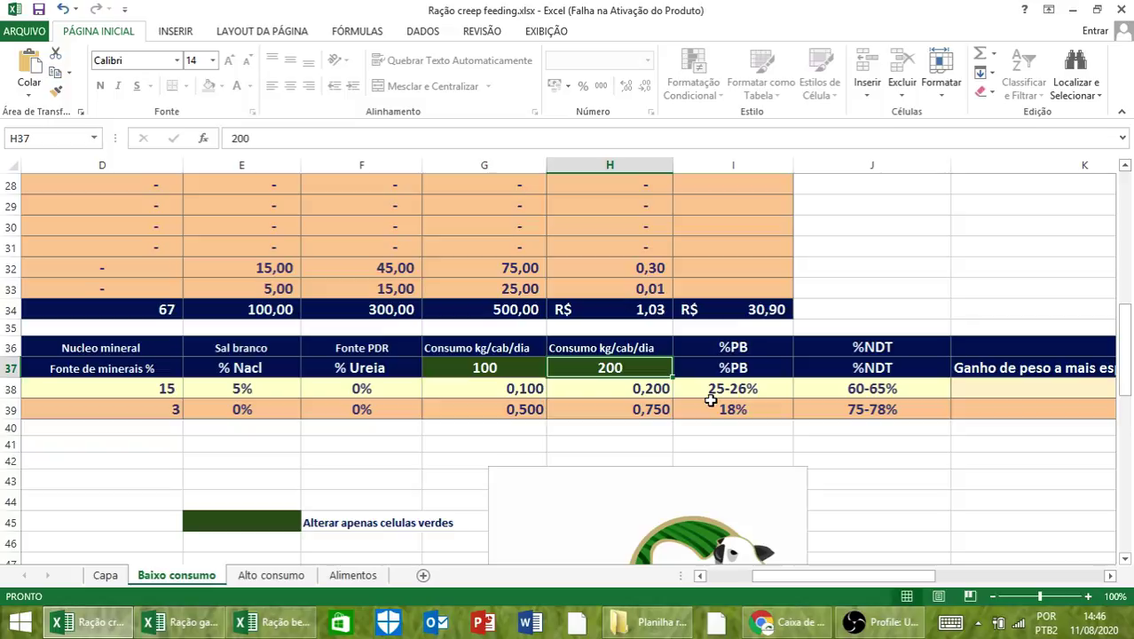
left_click(1109, 574)
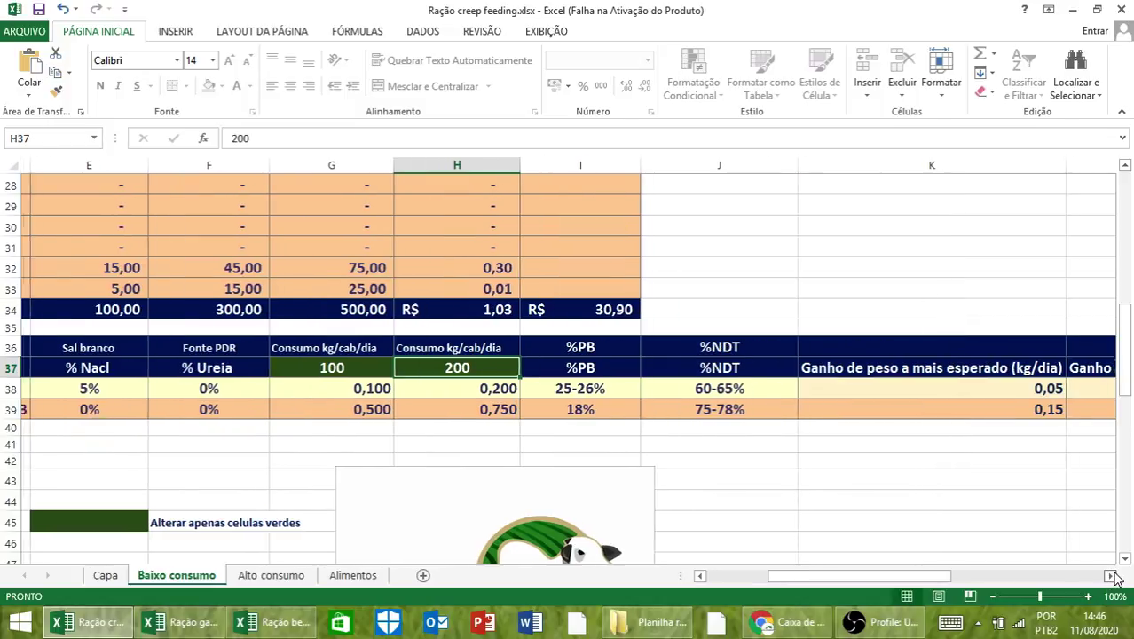
left_click(1109, 575)
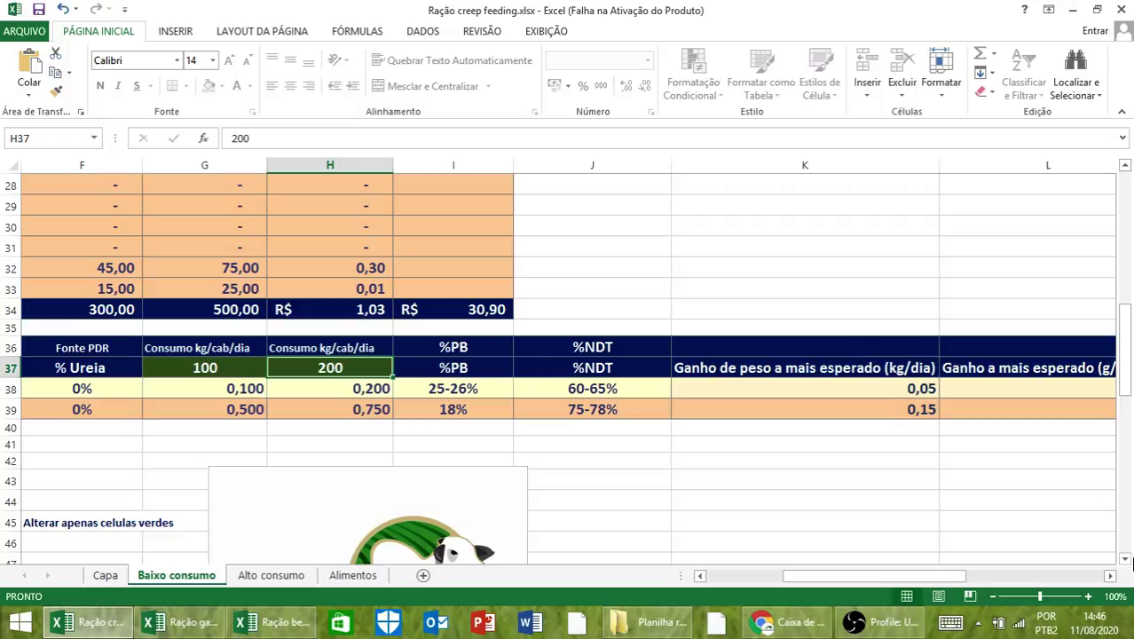
- Review the low-consumption ration's percentages of Milho (grão), Farelo de soja (44%), Nucleo mineral and Sal branco (NaCl)
left_click(713, 576)
scroll(422, 319, "up", 3)
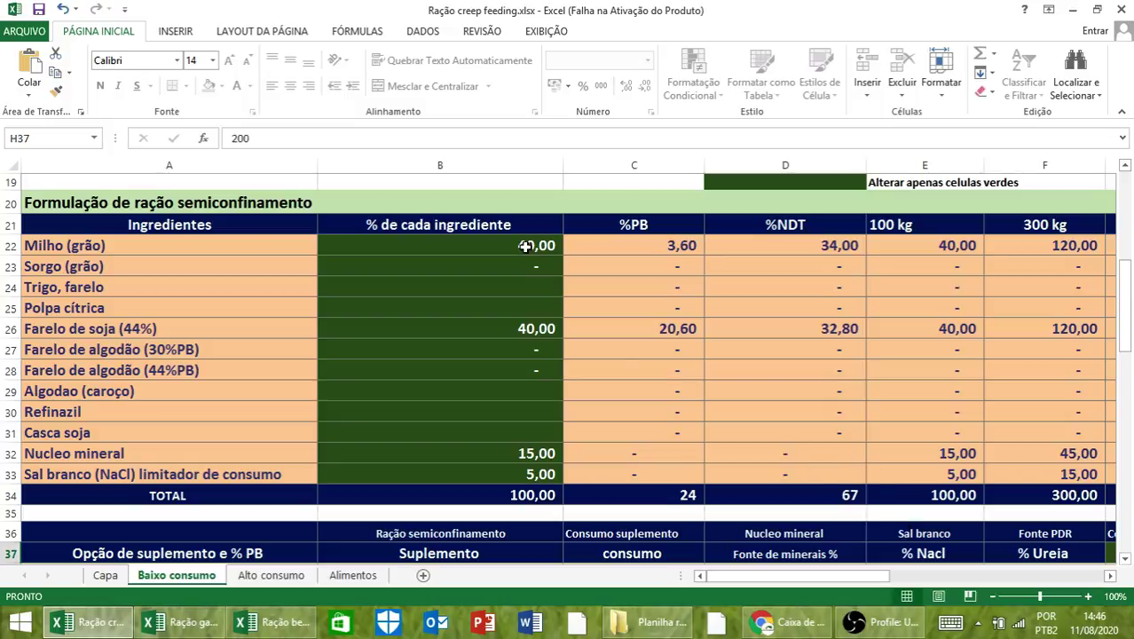
left_click(526, 249)
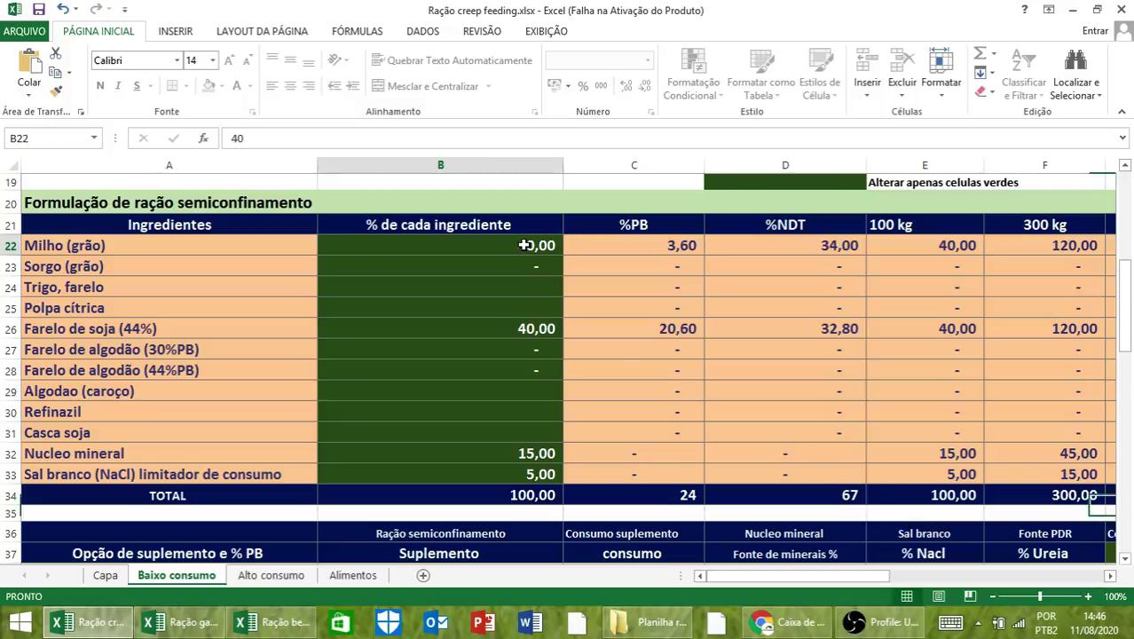
left_click(482, 328)
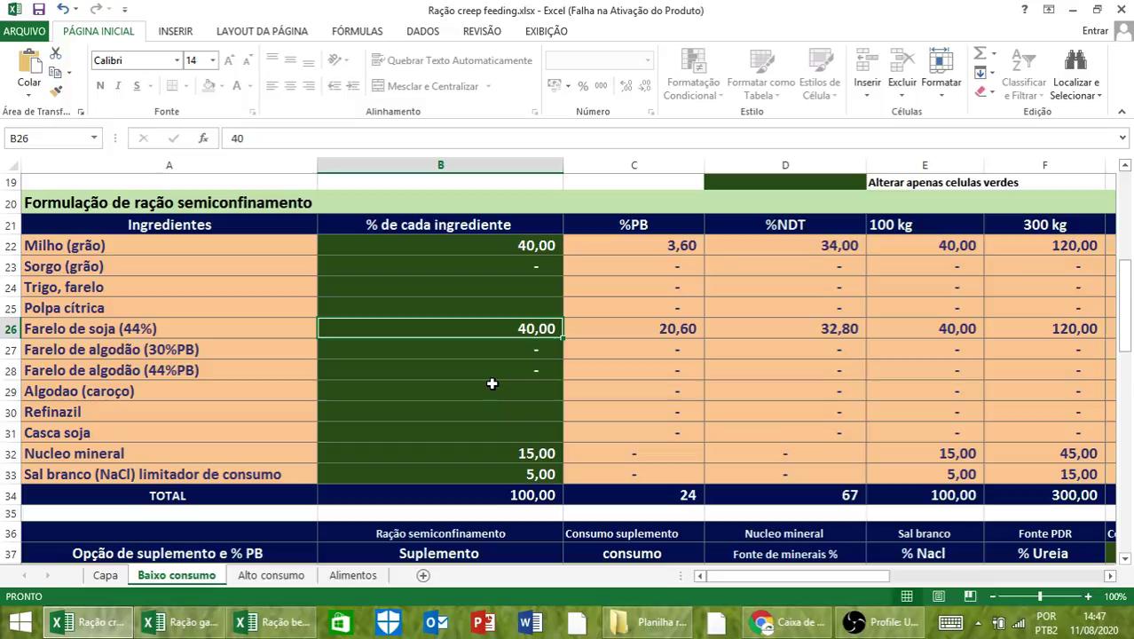
left_click(508, 455)
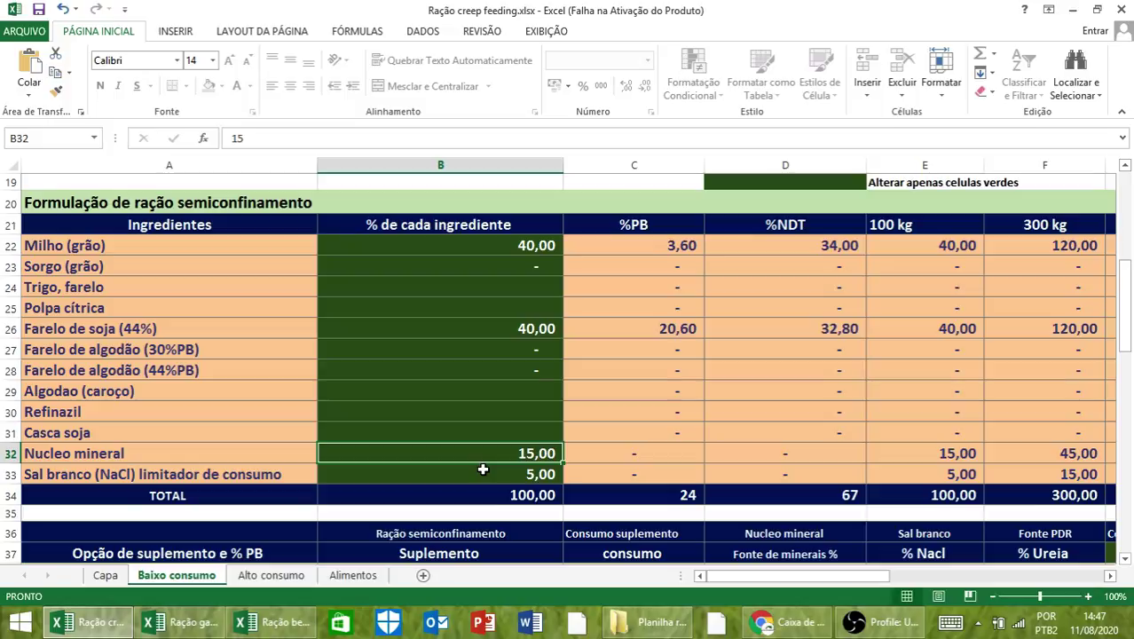
left_click(486, 470)
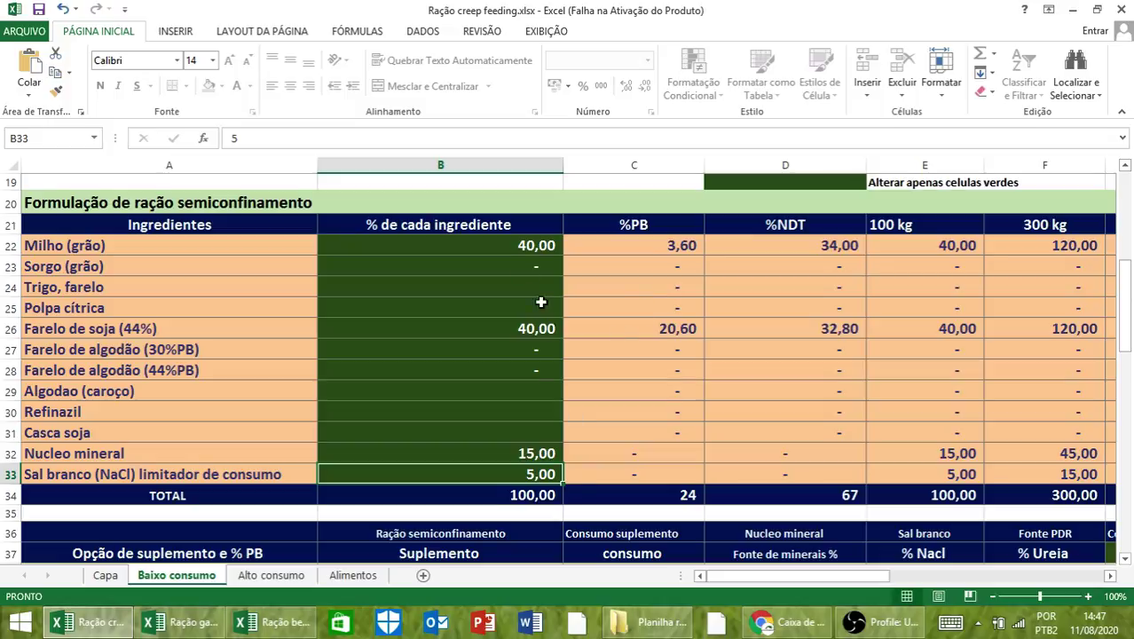
left_click(499, 243)
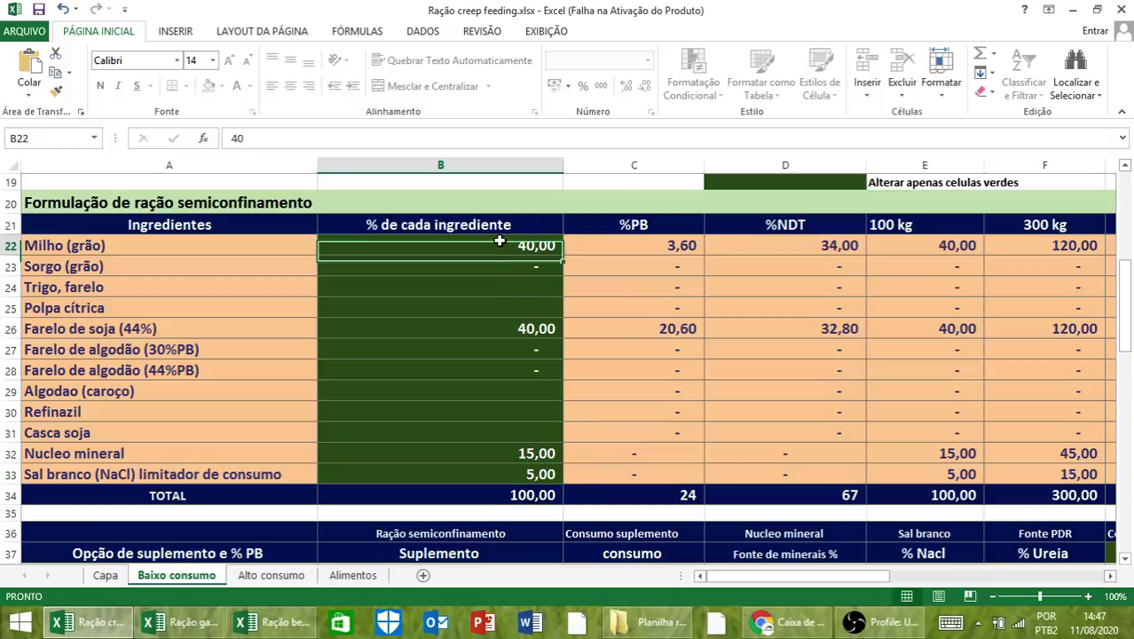
left_click(506, 330)
left_click(504, 453)
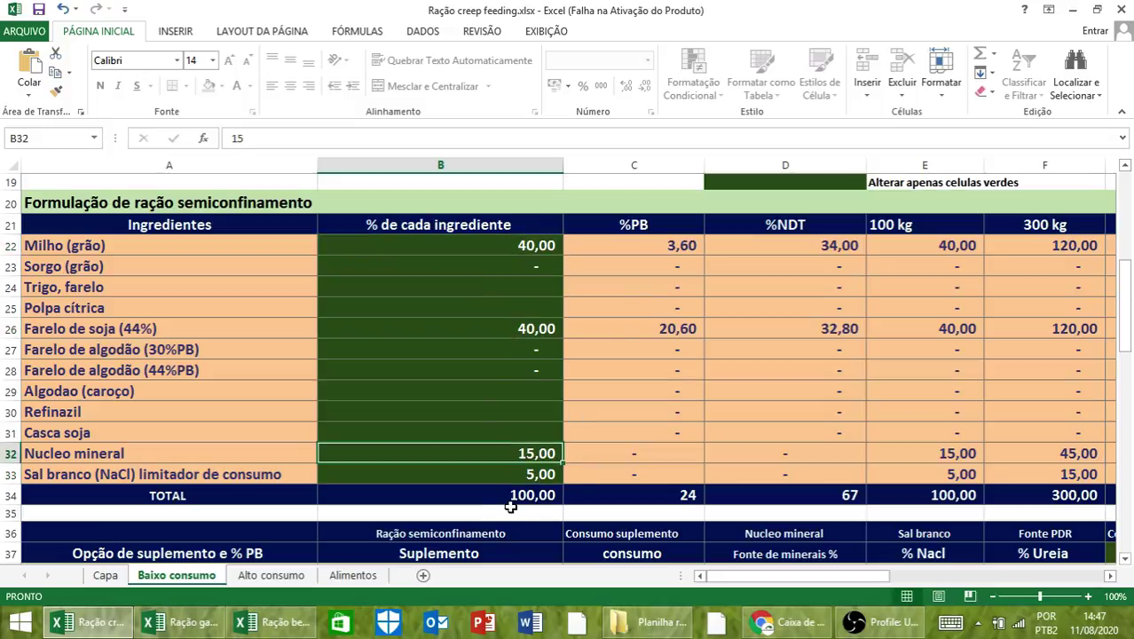
left_click(490, 475)
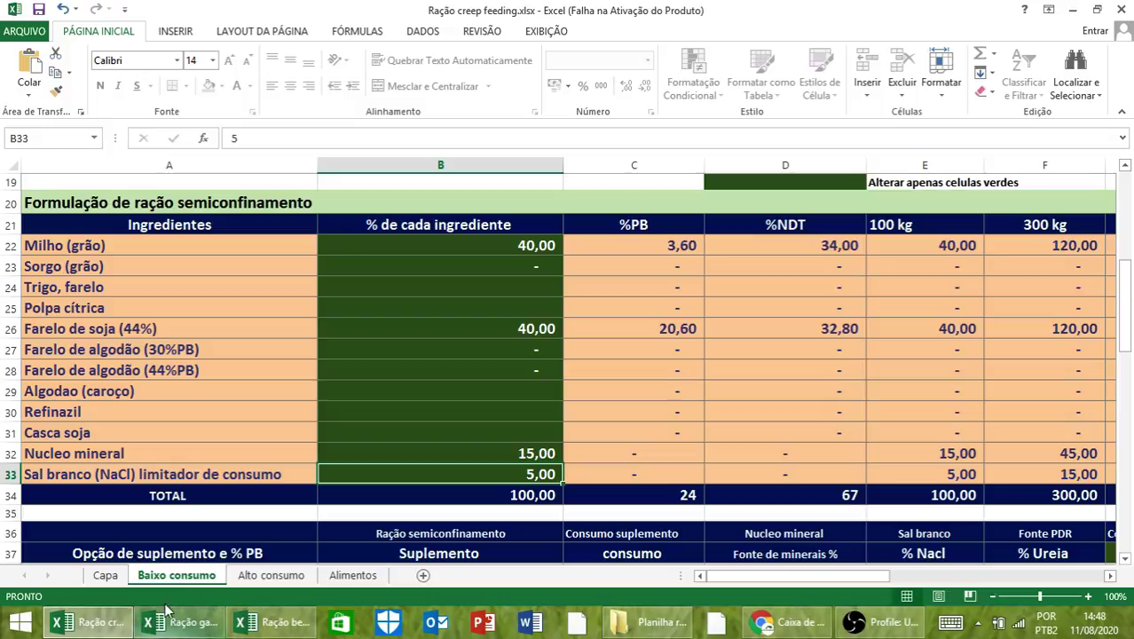
- Open the Alto consumo sheet and examine its ration formulation and the supplement options table, including the %PB and %NDT columns
left_click(245, 578)
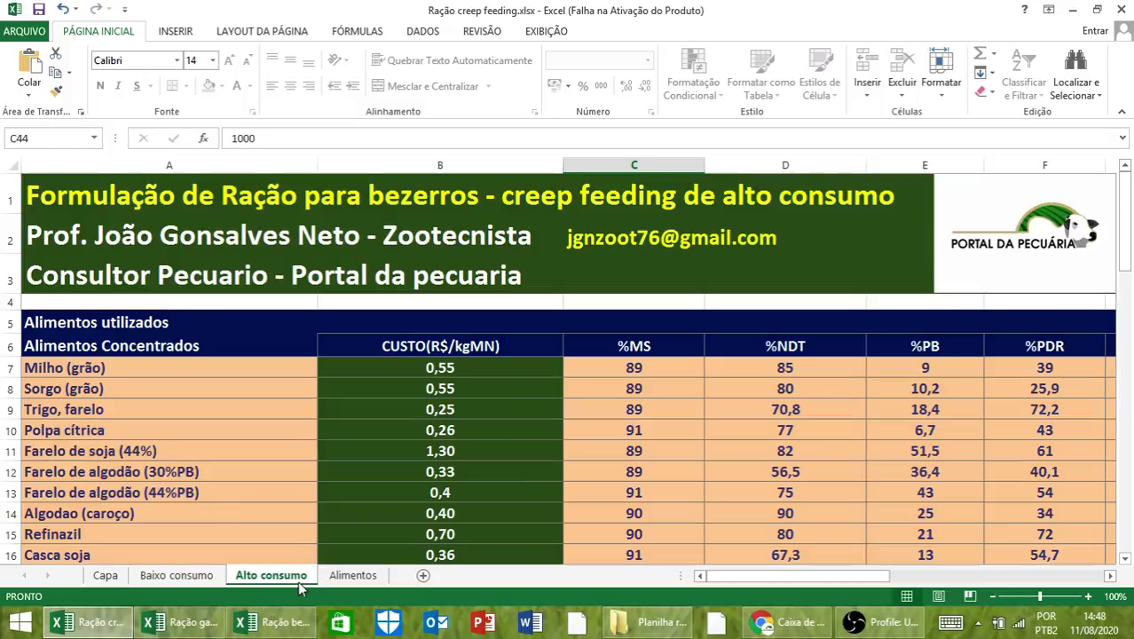
scroll(466, 488, "down", 10)
scroll(473, 484, "up", 4)
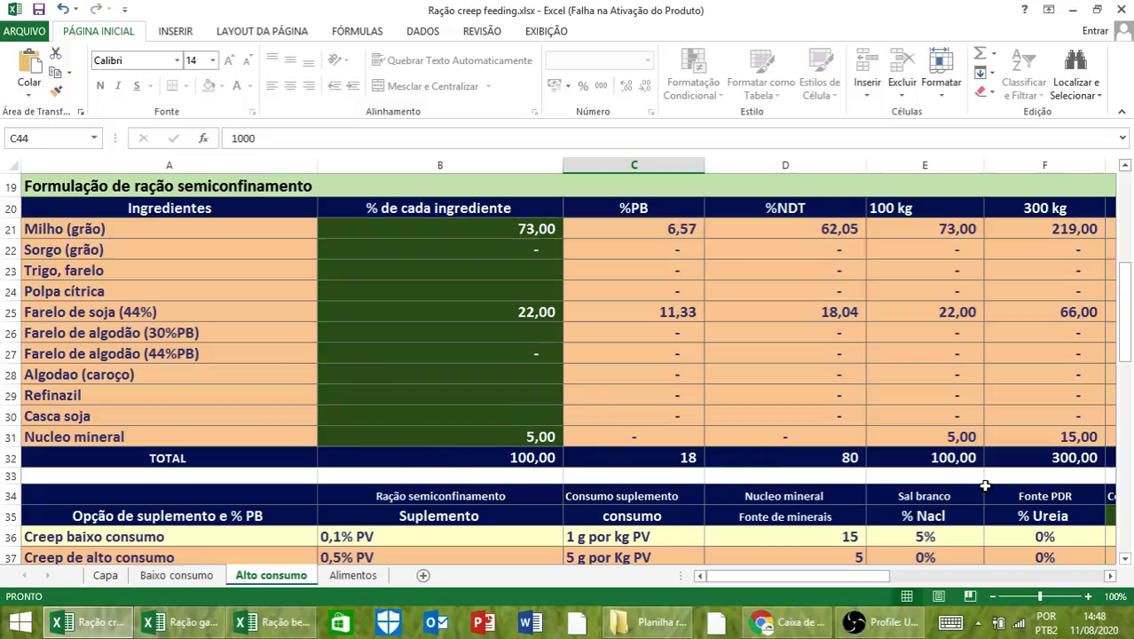
scroll(980, 506, "down", 1)
scroll(993, 527, "down", 2)
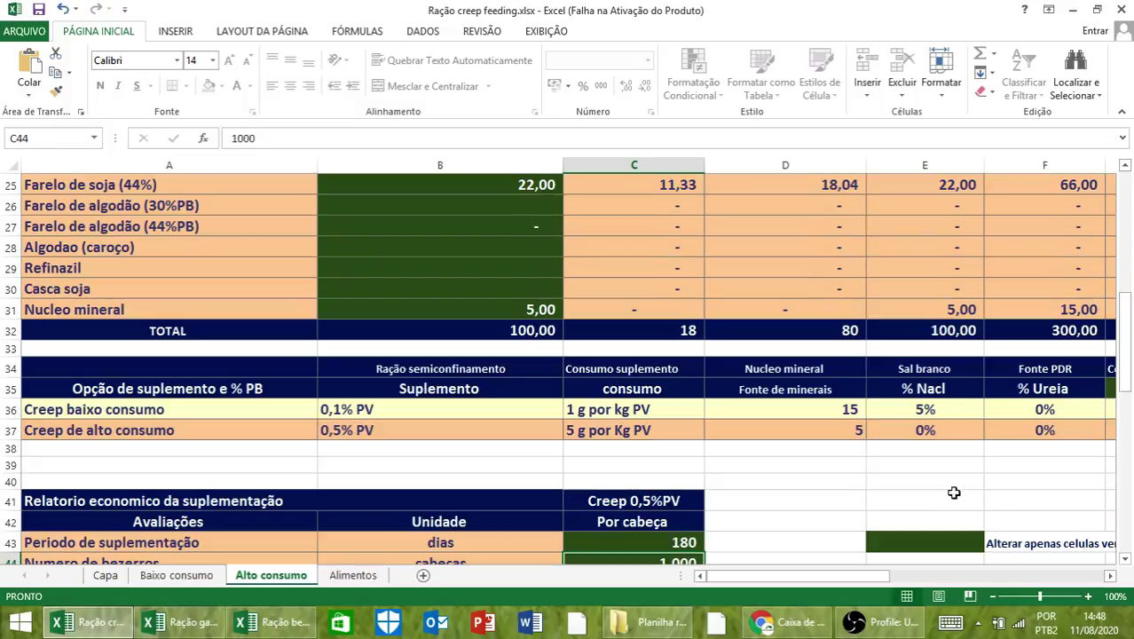
left_click(1109, 576)
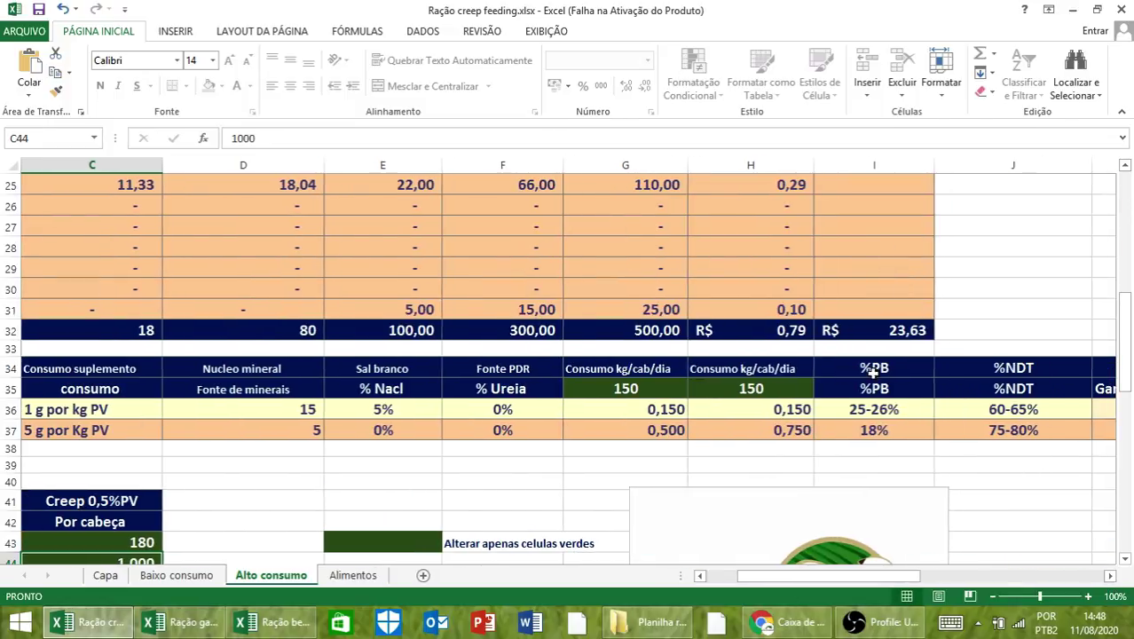
left_click(717, 579)
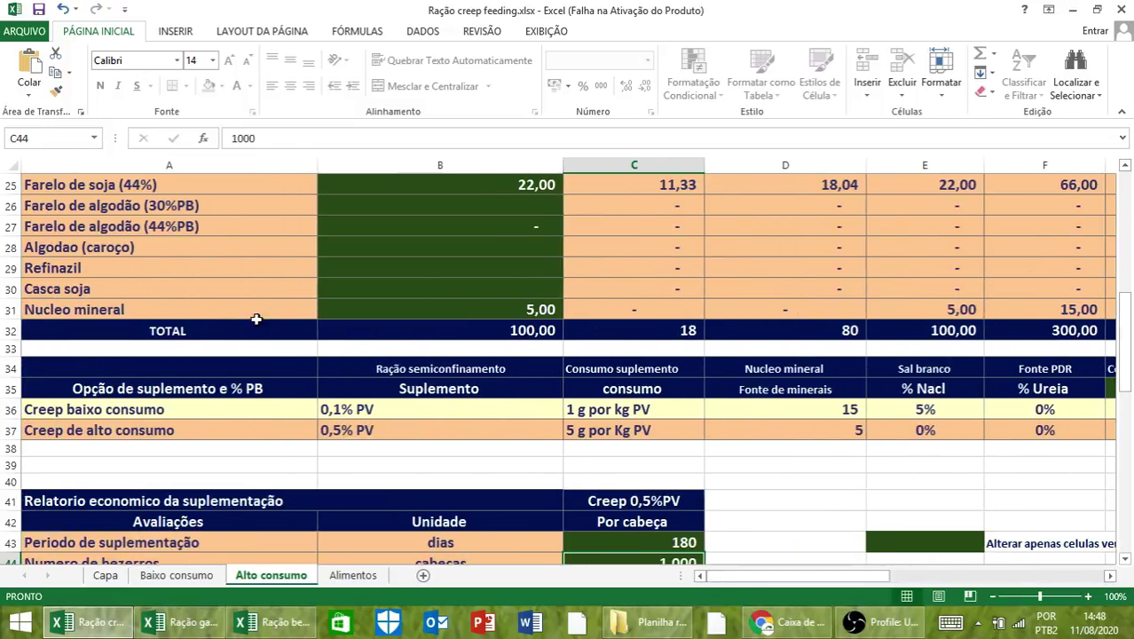
scroll(619, 392, "up", 2)
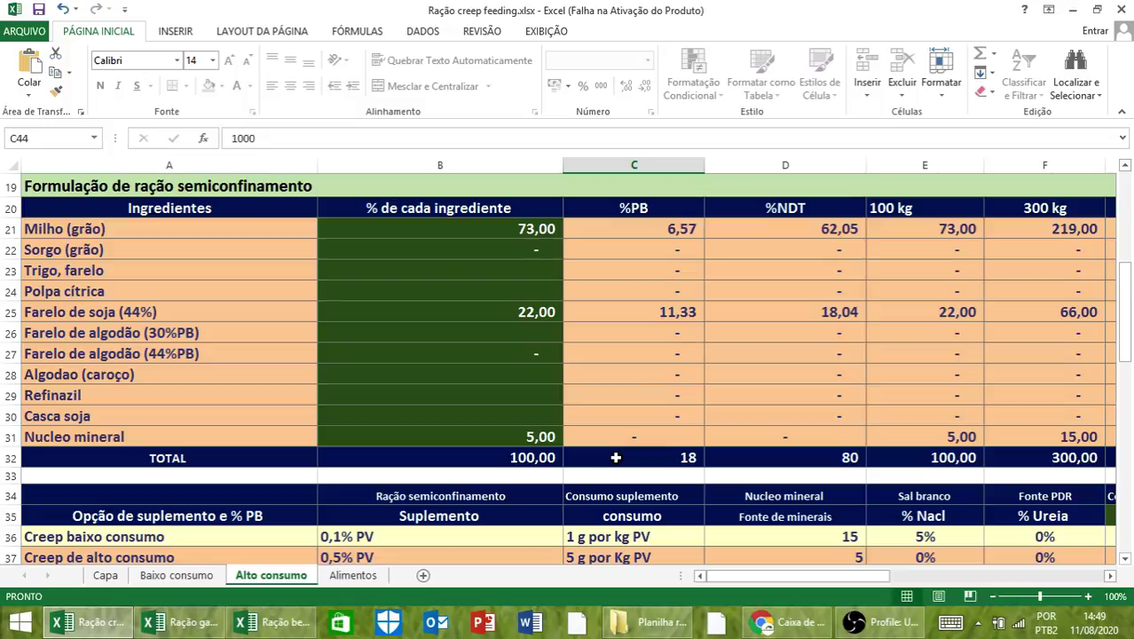
- Return to the Baixo consumo sheet and view the cost and composition table of the concentrate feeds
left_click(183, 578)
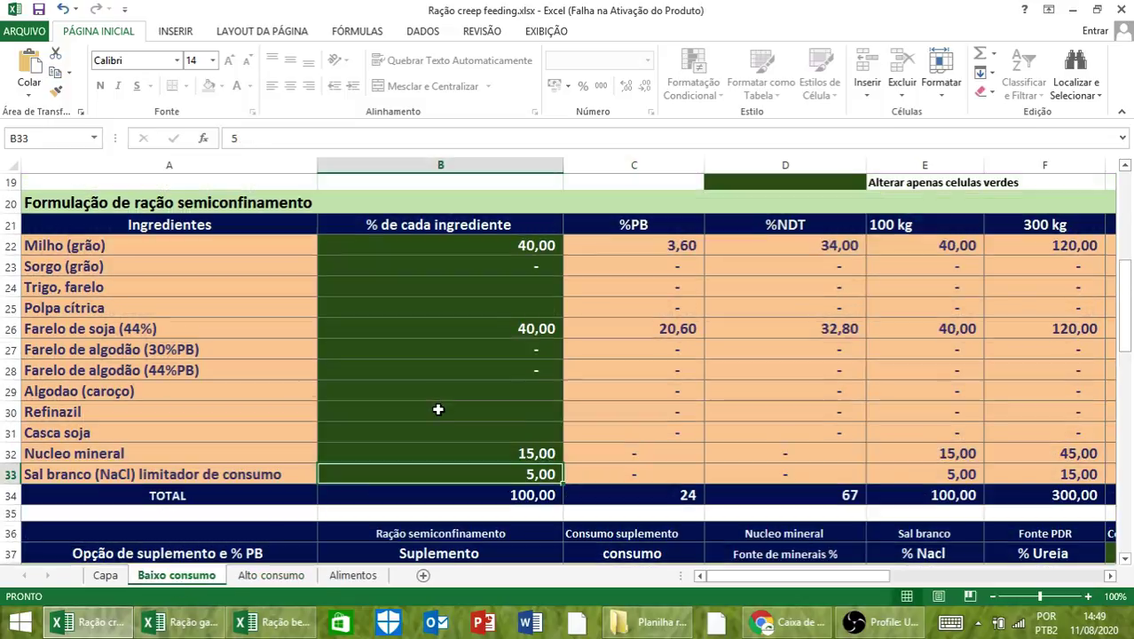
scroll(437, 409, "up", 6)
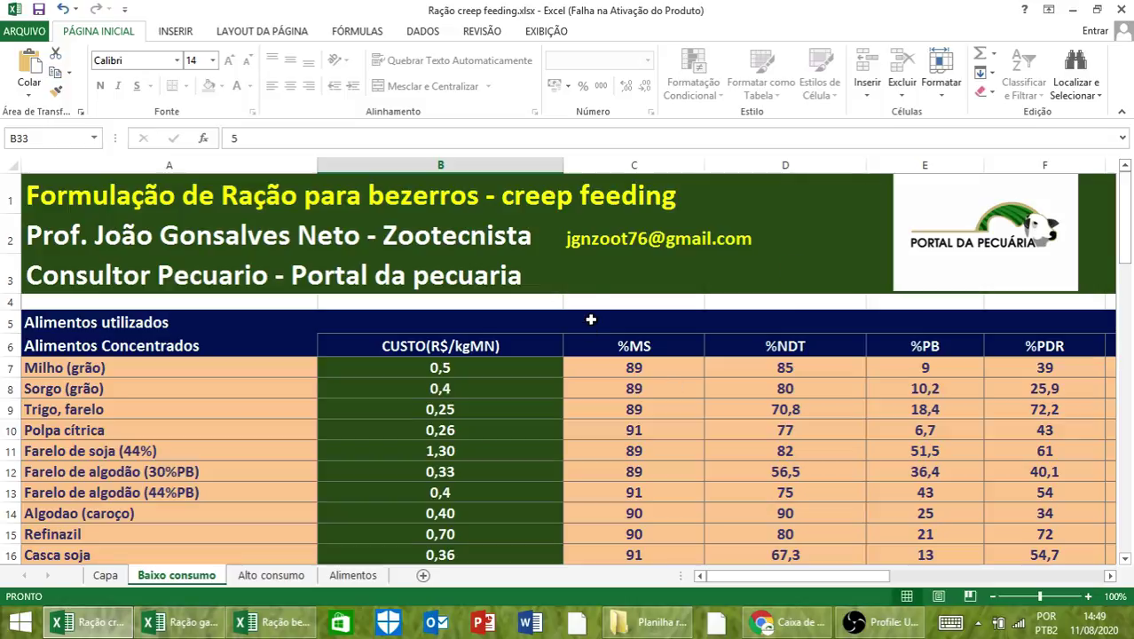